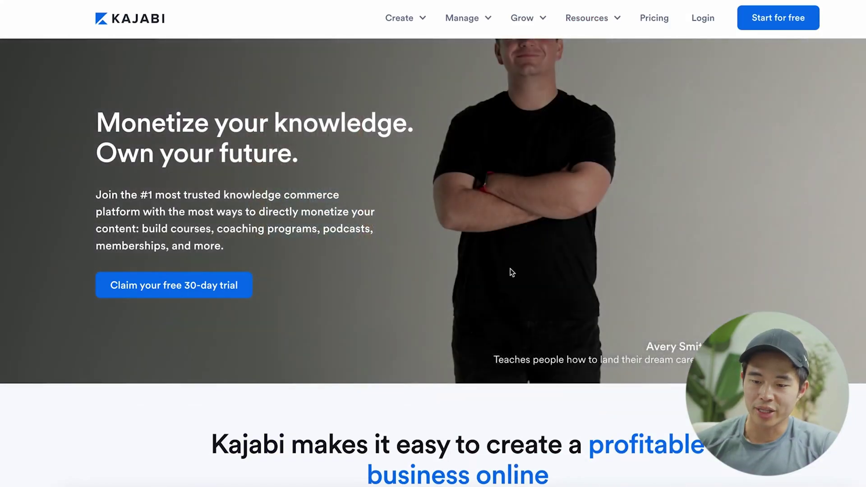
Open the Course Outline tool and enter the topic 'how to create a youtube channel'
{"action": "left_click", "coordinate": [182, 285]}
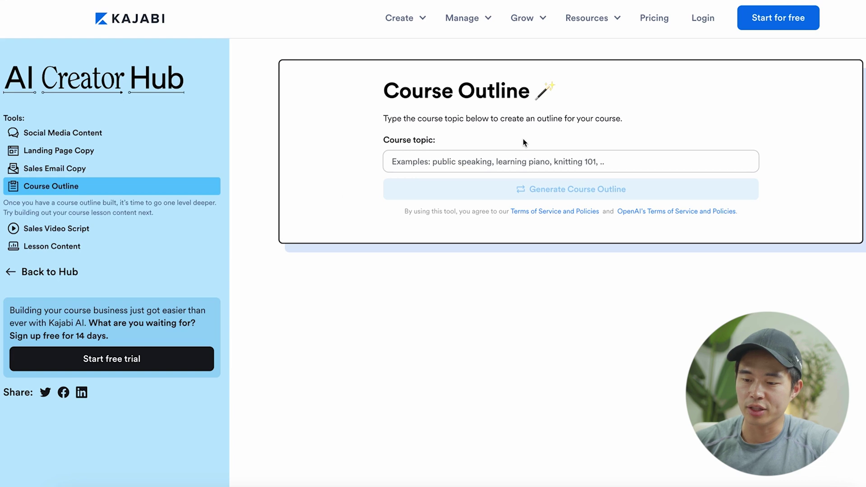
{"action": "left_click", "coordinate": [475, 165]}
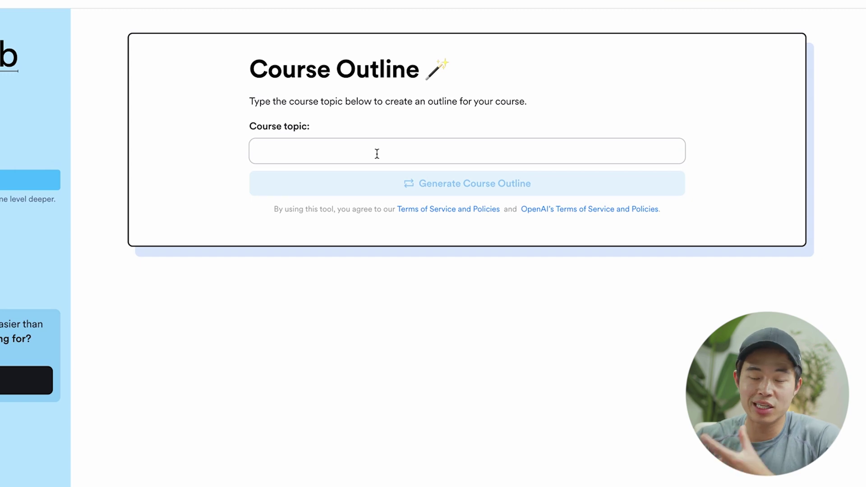
{"action": "type", "text": "how to create a youtube channel"}
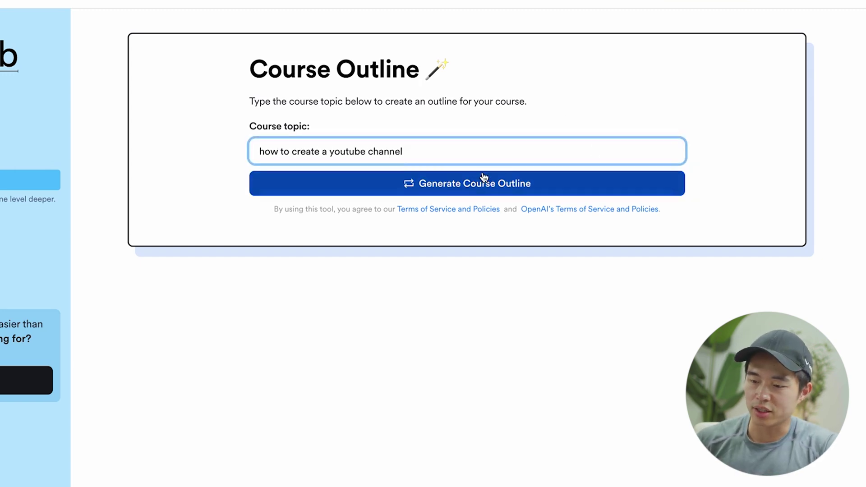
Generate the outline and review sections like Introduction to YouTube and Creating a YouTube Channel
{"action": "left_click", "coordinate": [455, 183]}
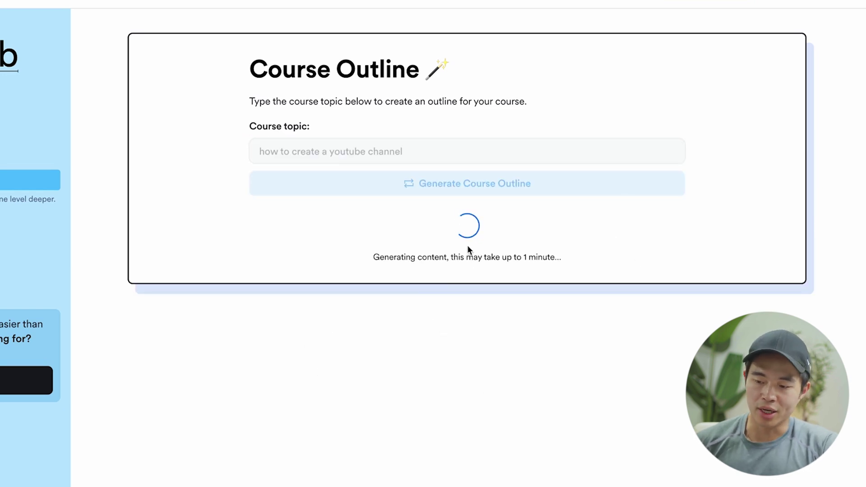
{"action": "scroll", "coordinate": [486, 442], "scroll_direction": "down", "scroll_amount": 3}
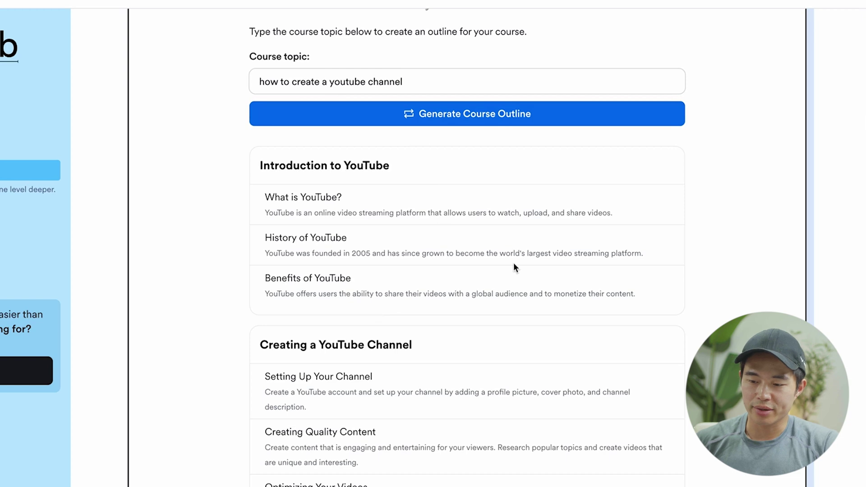
{"action": "scroll", "coordinate": [514, 262], "scroll_direction": "up", "scroll_amount": 1}
{"action": "scroll", "coordinate": [516, 269], "scroll_direction": "down", "scroll_amount": 3}
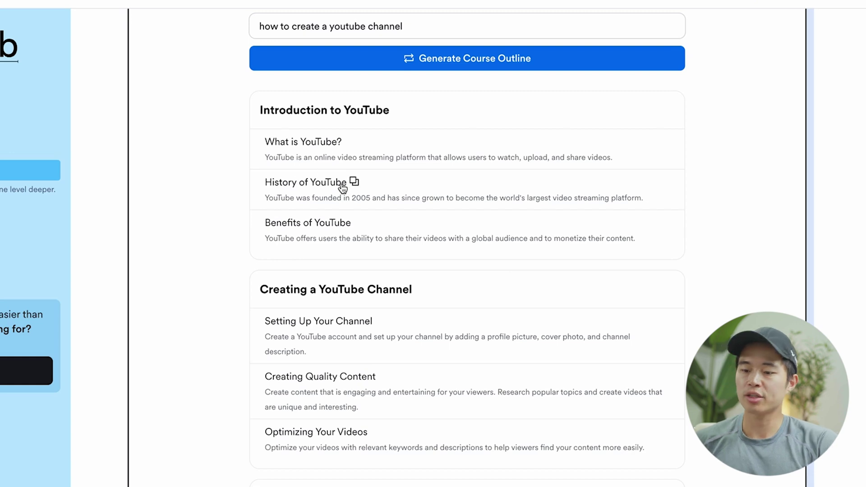
{"action": "scroll", "coordinate": [425, 351], "scroll_direction": "down", "scroll_amount": 5}
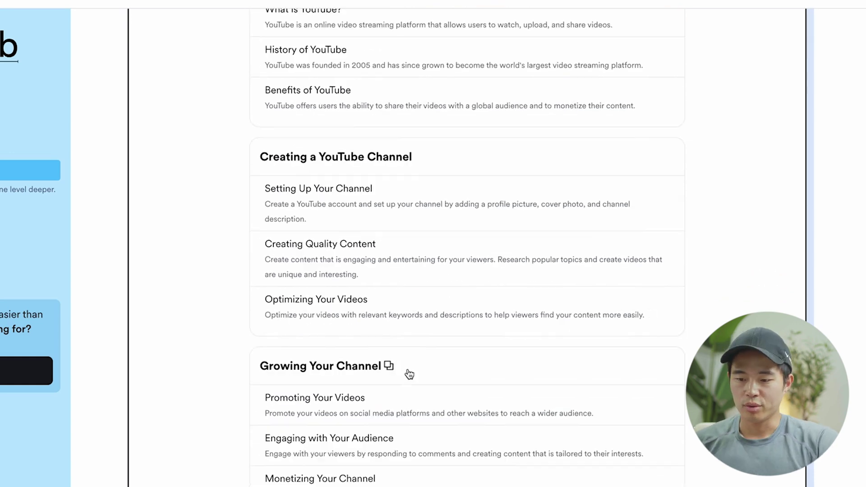
{"action": "scroll", "coordinate": [418, 309], "scroll_direction": "down", "scroll_amount": 8}
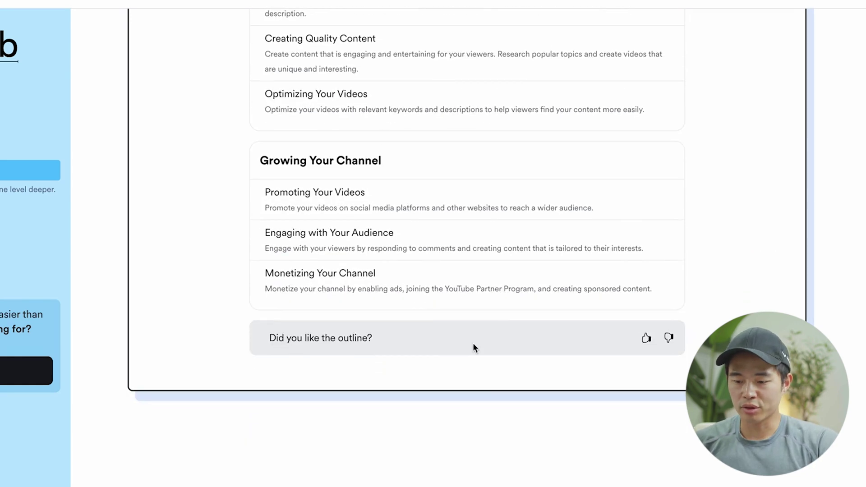
{"action": "scroll", "coordinate": [377, 304], "scroll_direction": "up", "scroll_amount": 12}
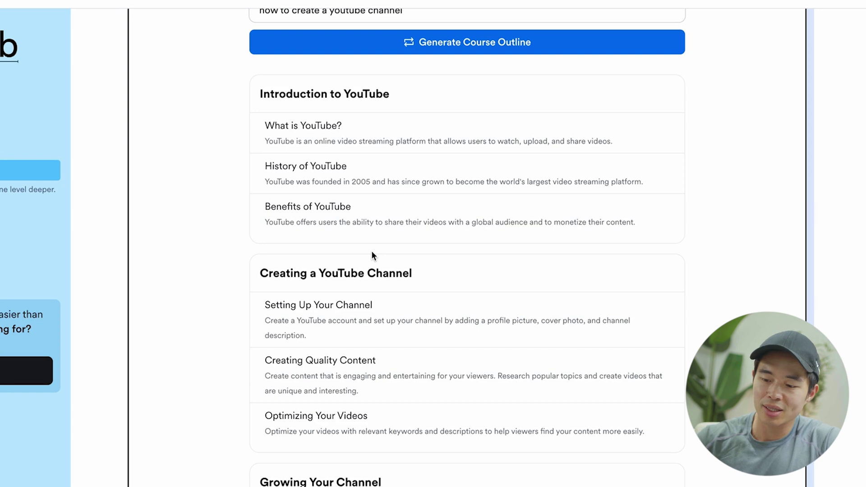
{"action": "scroll", "coordinate": [372, 253], "scroll_direction": "down", "scroll_amount": 7}
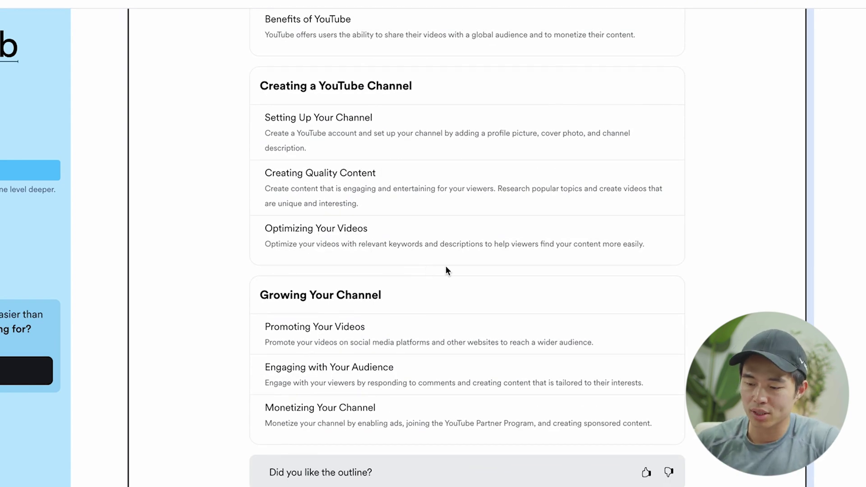
{"action": "scroll", "coordinate": [661, 218], "scroll_direction": "up", "scroll_amount": 6}
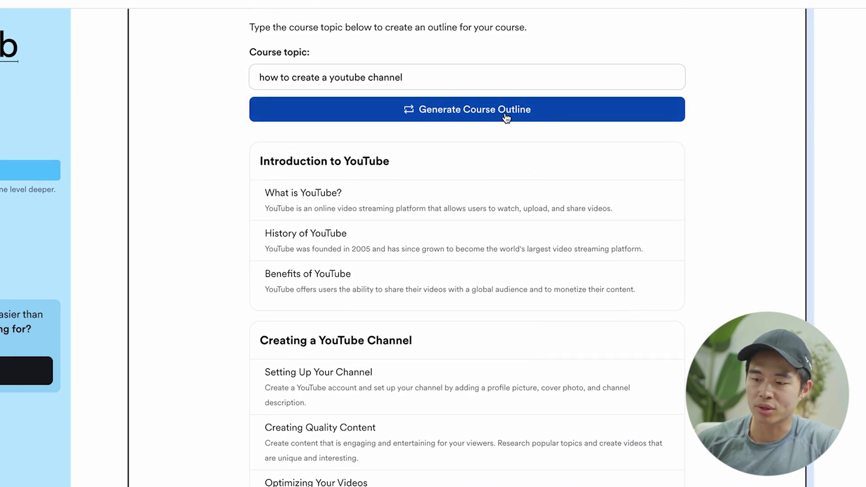
{"action": "scroll", "coordinate": [563, 286], "scroll_direction": "up", "scroll_amount": 1}
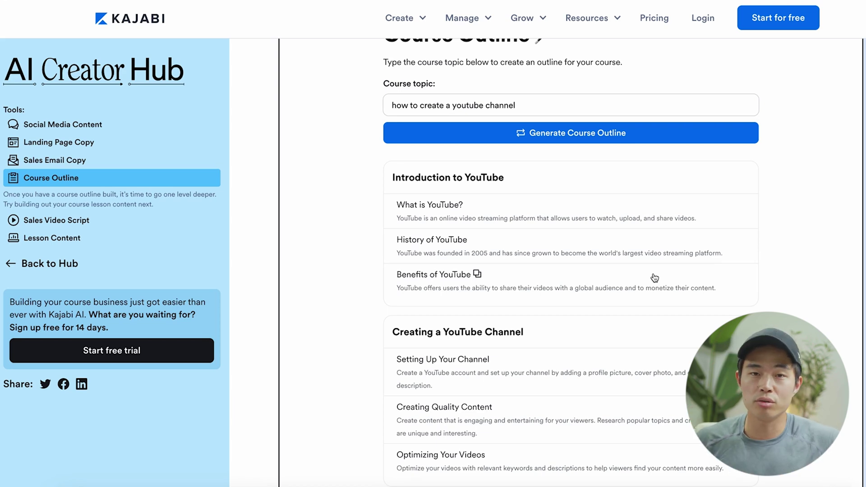
{"action": "scroll", "coordinate": [576, 219], "scroll_direction": "up", "scroll_amount": 1}
{"action": "scroll", "coordinate": [576, 219], "scroll_direction": "down", "scroll_amount": 3}
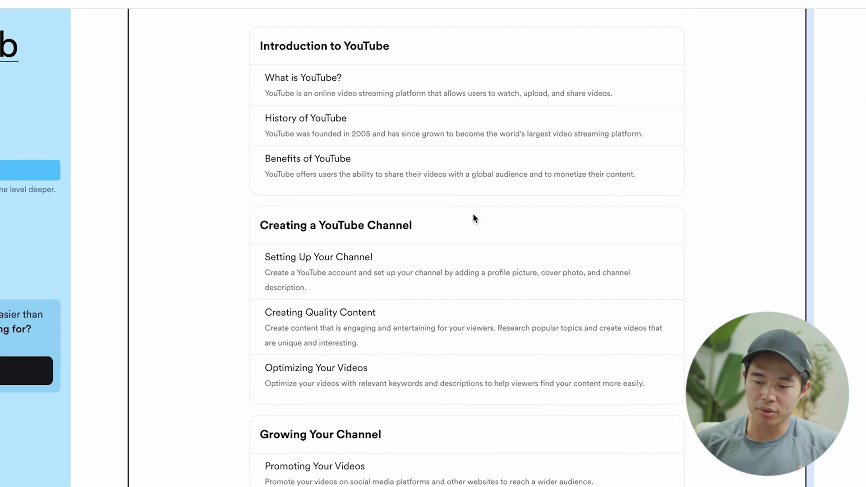
{"action": "scroll", "coordinate": [454, 461], "scroll_direction": "down", "scroll_amount": 2}
{"action": "scroll", "coordinate": [454, 460], "scroll_direction": "up", "scroll_amount": 6}
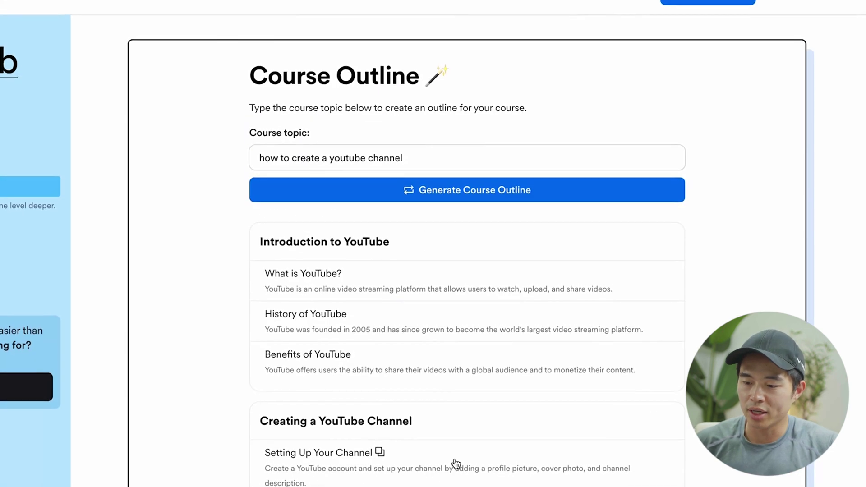
Regenerate the 'how to create a youtube channel' outline and skim its first sections
{"action": "left_click", "coordinate": [475, 186]}
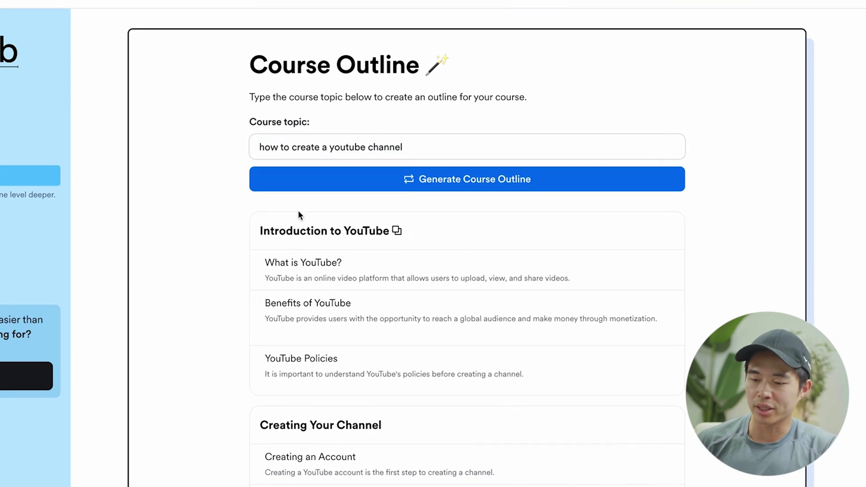
{"action": "scroll", "coordinate": [607, 361], "scroll_direction": "down", "scroll_amount": 3}
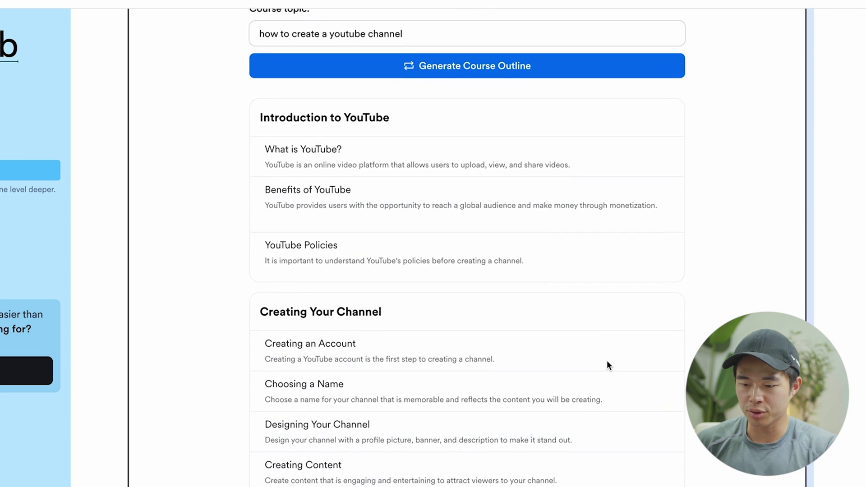
{"action": "scroll", "coordinate": [303, 357], "scroll_direction": "down", "scroll_amount": 12}
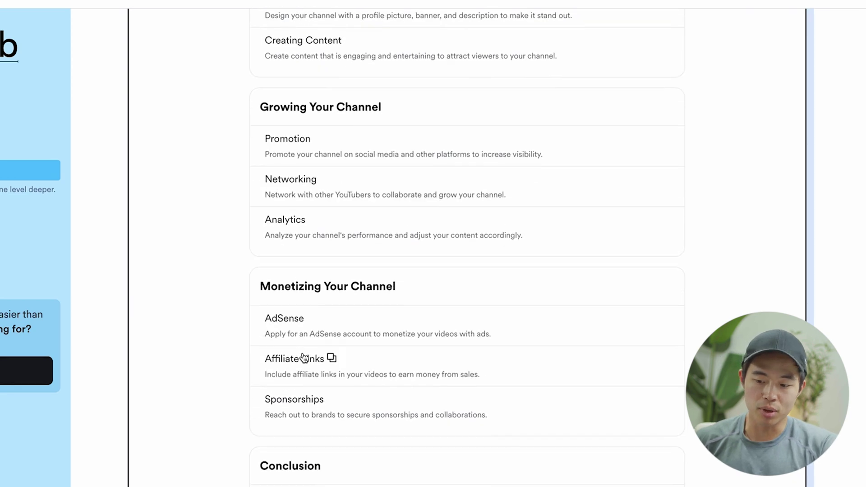
{"action": "scroll", "coordinate": [218, 348], "scroll_direction": "down", "scroll_amount": 5}
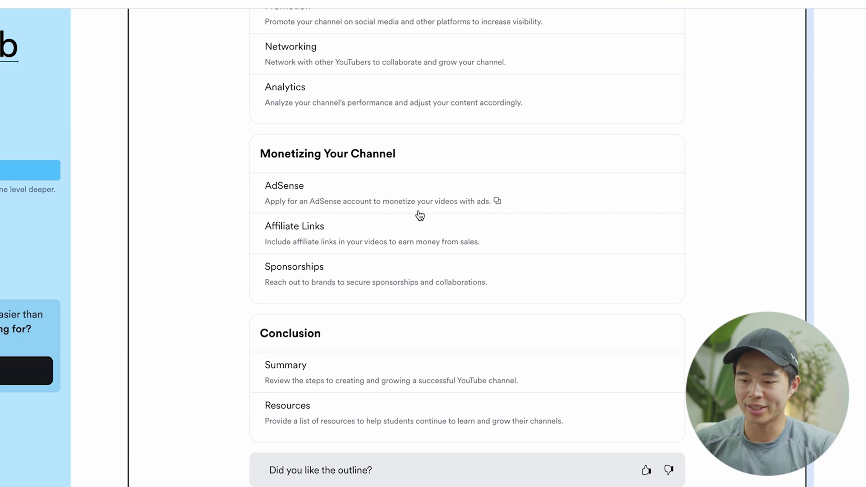
{"action": "scroll", "coordinate": [334, 213], "scroll_direction": "up", "scroll_amount": 1}
{"action": "scroll", "coordinate": [334, 213], "scroll_direction": "up", "scroll_amount": 8}
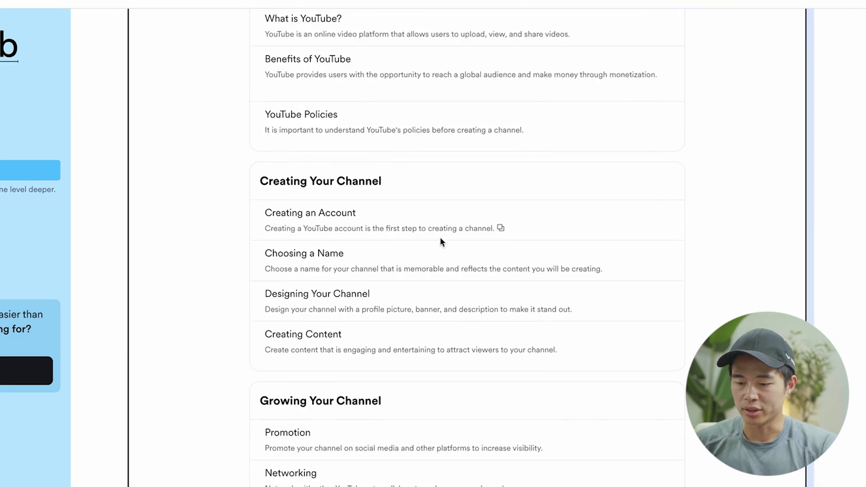
Find the AdSense lesson under Monetizing Your Channel and copy its description
{"action": "scroll", "coordinate": [421, 309], "scroll_direction": "down", "scroll_amount": 2}
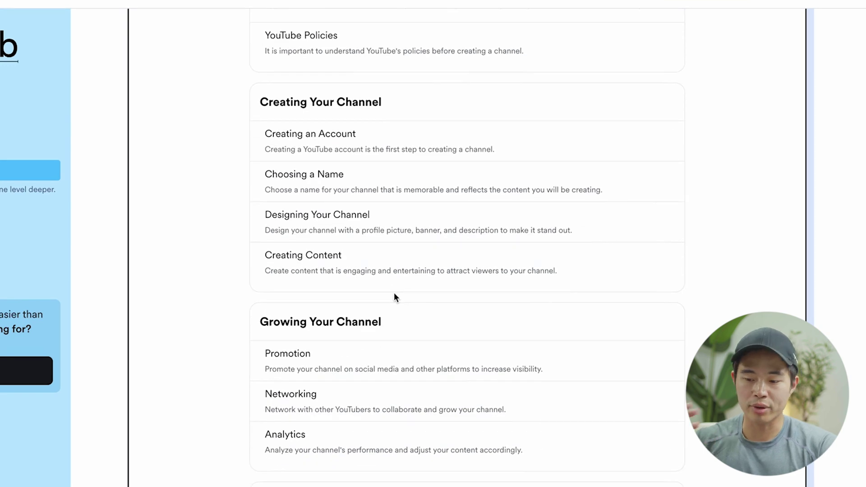
{"action": "scroll", "coordinate": [394, 297], "scroll_direction": "down", "scroll_amount": 1}
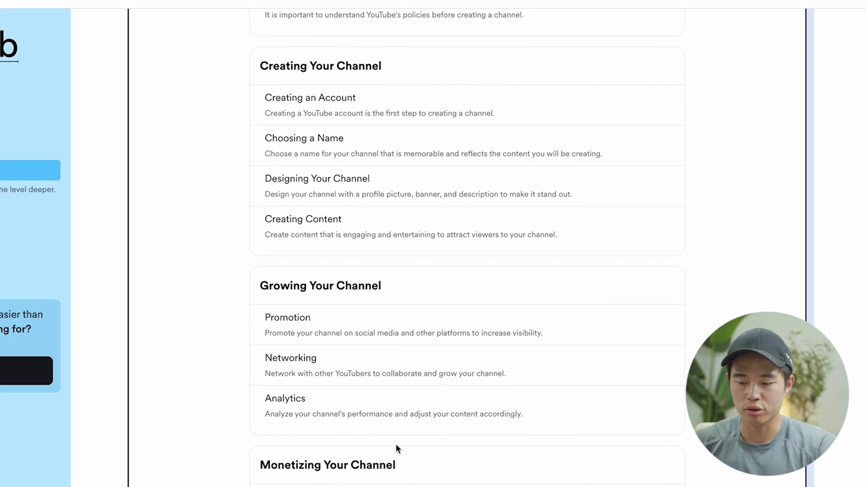
{"action": "scroll", "coordinate": [396, 447], "scroll_direction": "down", "scroll_amount": 2}
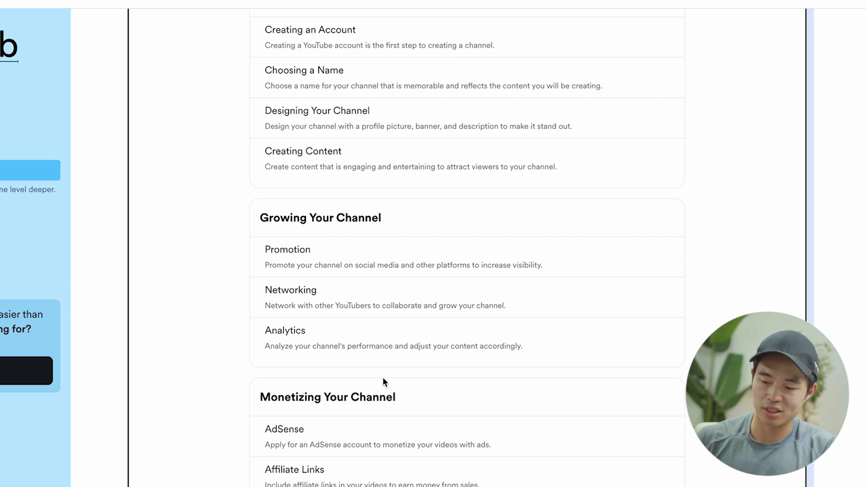
{"action": "scroll", "coordinate": [385, 381], "scroll_direction": "down", "scroll_amount": 6}
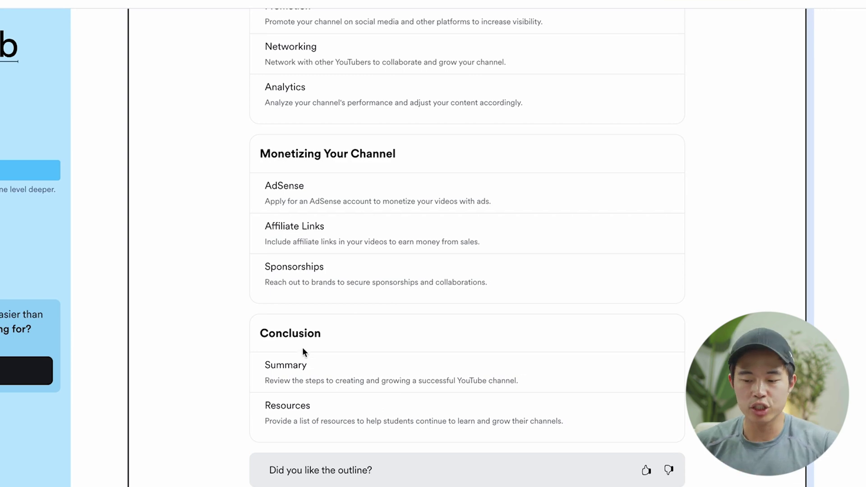
{"action": "scroll", "coordinate": [293, 402], "scroll_direction": "up", "scroll_amount": 5}
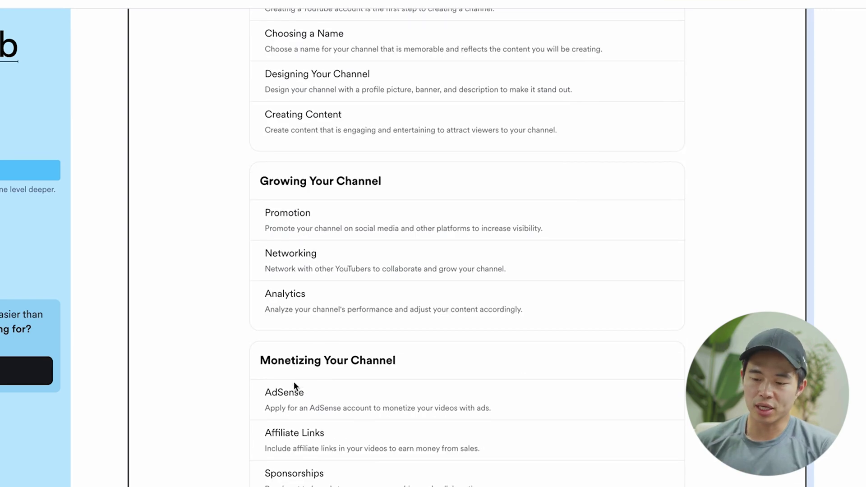
{"action": "scroll", "coordinate": [294, 387], "scroll_direction": "down", "scroll_amount": 1}
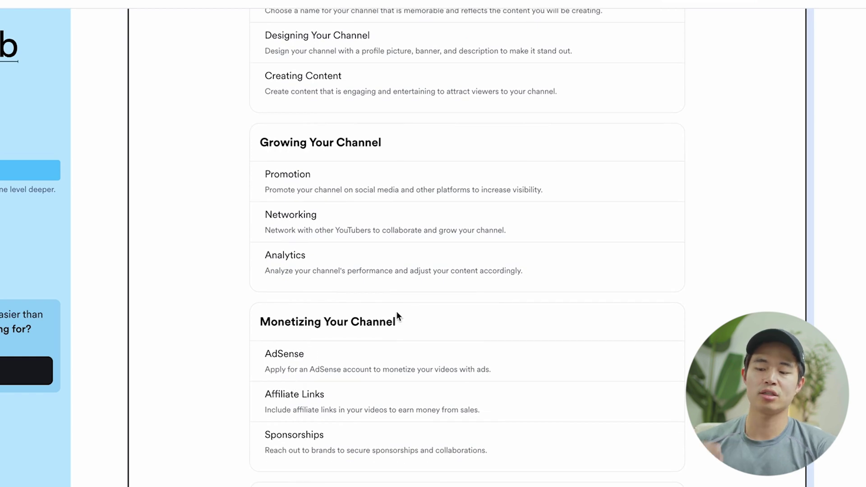
{"action": "mouse_move", "coordinate": [294, 356]}
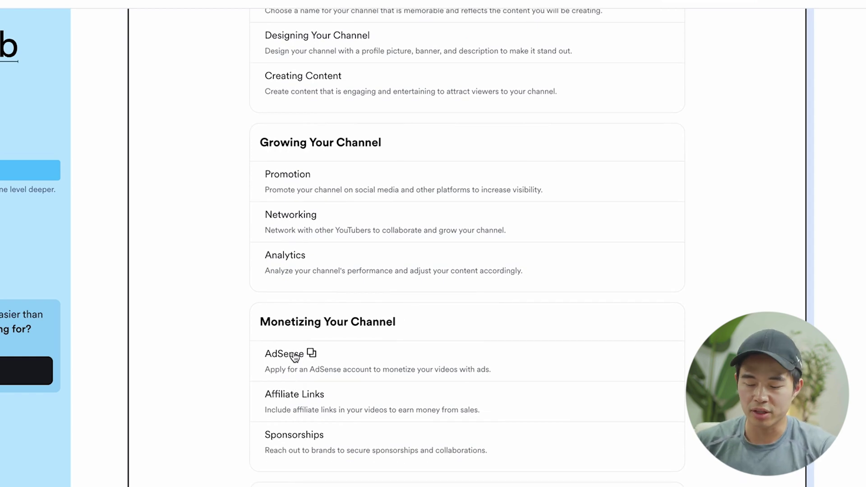
{"action": "mouse_move", "coordinate": [494, 369]}
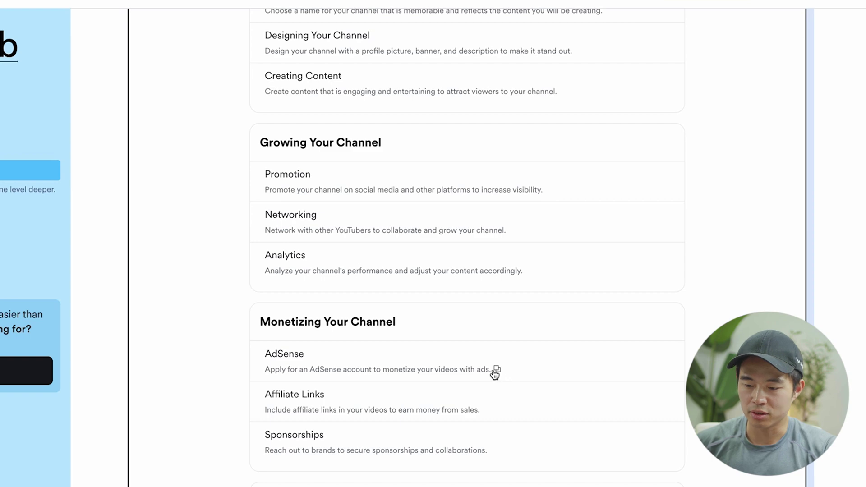
{"action": "scroll", "coordinate": [494, 370], "scroll_direction": "down", "scroll_amount": 1}
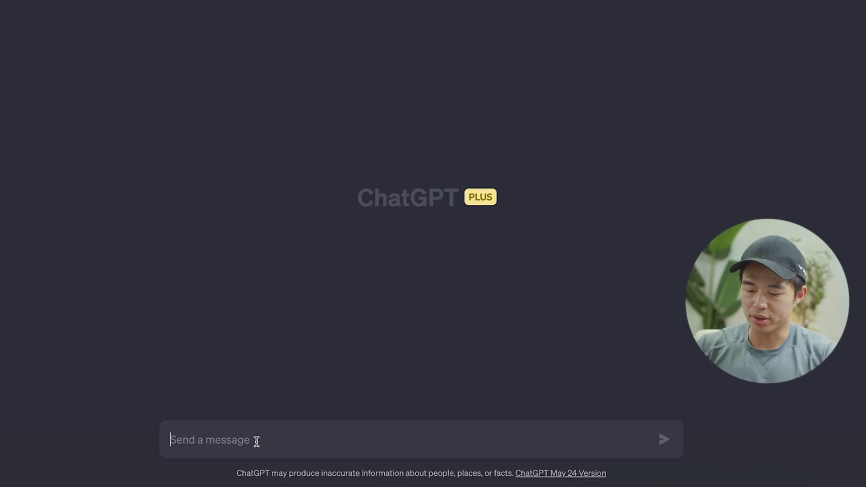
Paste the AdSense script prompt into ChatGPT, add 'about 500 words', and send it
{"action": "key", "text": "ctrl+v"}
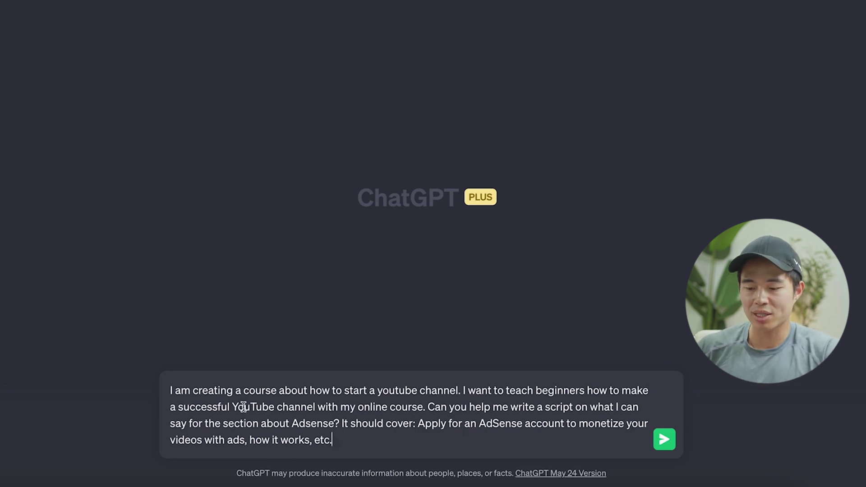
{"action": "left_click", "coordinate": [378, 428]}
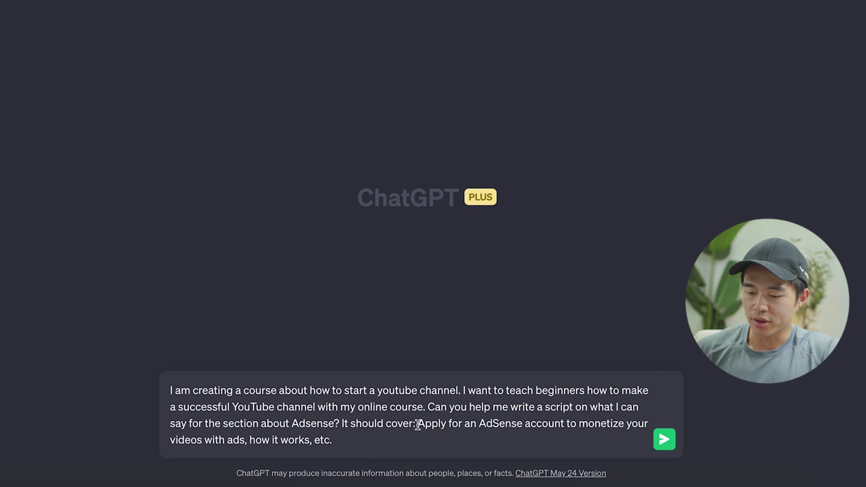
{"action": "left_click_drag", "start_coordinate": [418, 424], "coordinate": [424, 438]}
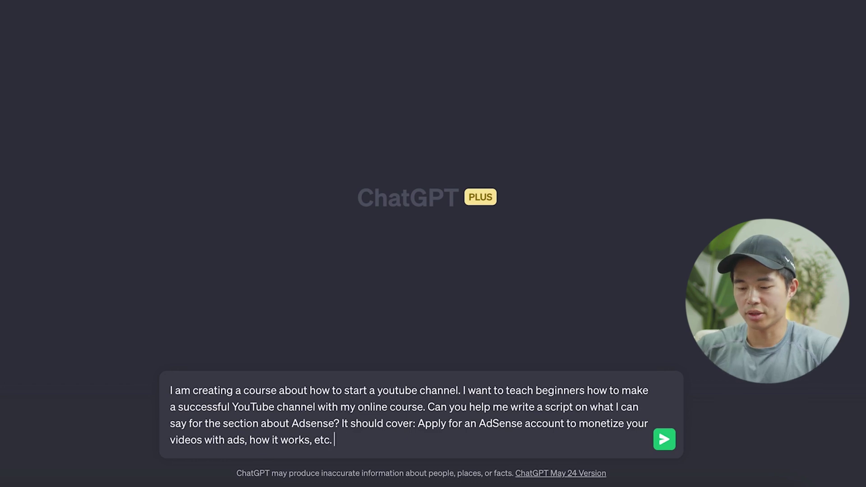
{"action": "type", "text": "bout 500 words"}
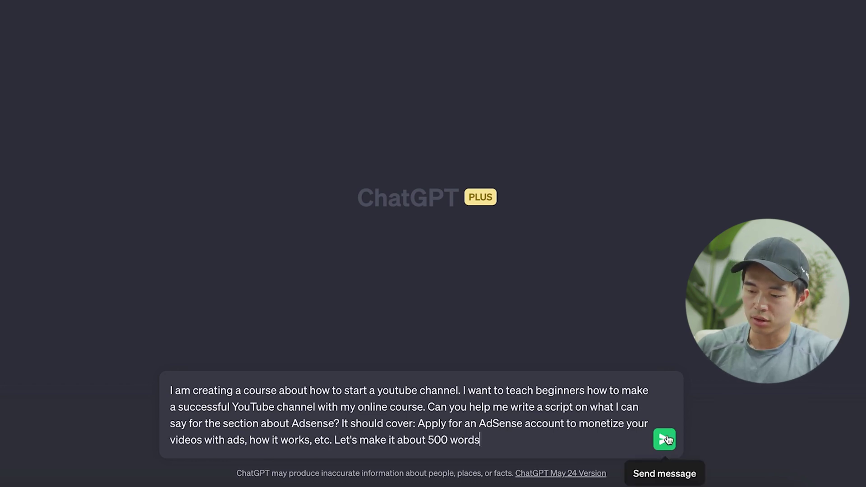
{"action": "left_click", "coordinate": [665, 439]}
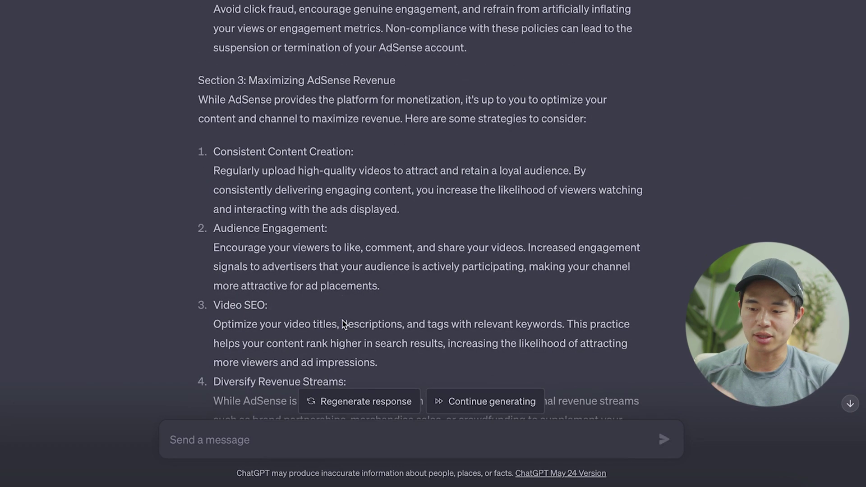
Read through the script's introduction, applying, how AdSense works, maximizing revenue and conclusion sections
{"action": "scroll", "coordinate": [342, 324], "scroll_direction": "down", "scroll_amount": 4}
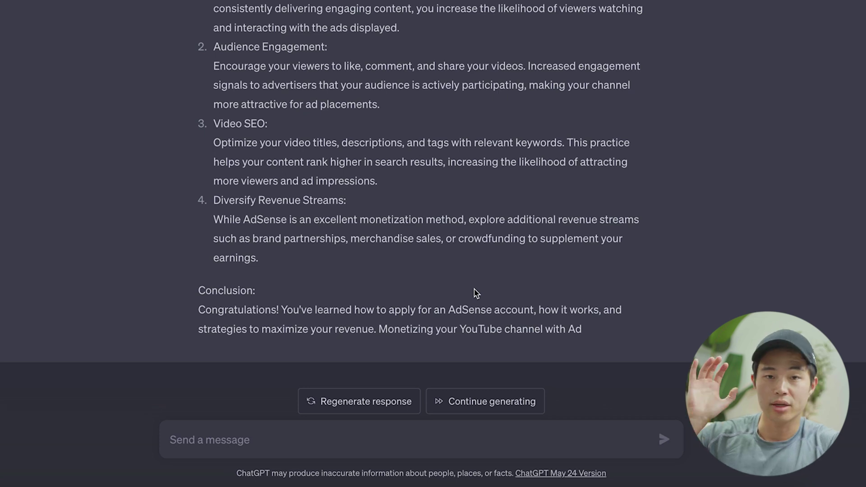
{"action": "scroll", "coordinate": [476, 293], "scroll_direction": "up", "scroll_amount": 3}
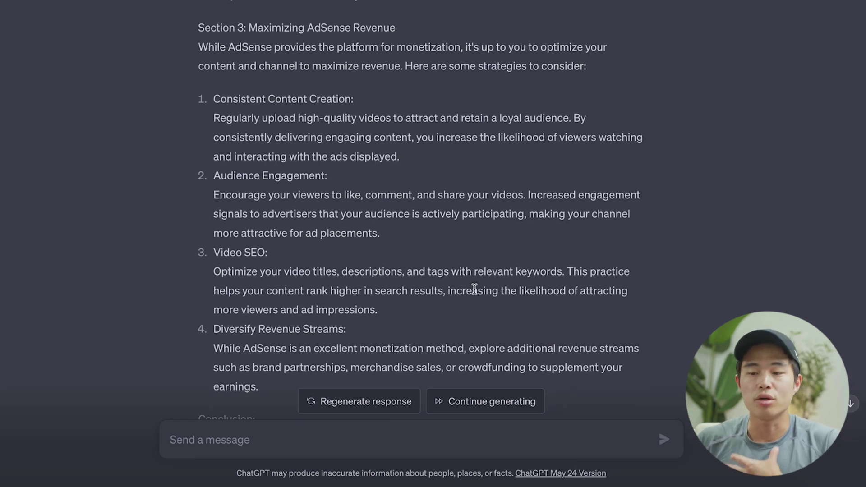
{"action": "scroll", "coordinate": [475, 289], "scroll_direction": "up", "scroll_amount": 2}
{"action": "left_click_drag", "start_coordinate": [400, 269], "coordinate": [436, 160]}
{"action": "left_click", "coordinate": [416, 186]}
{"action": "scroll", "coordinate": [476, 278], "scroll_direction": "up", "scroll_amount": 2}
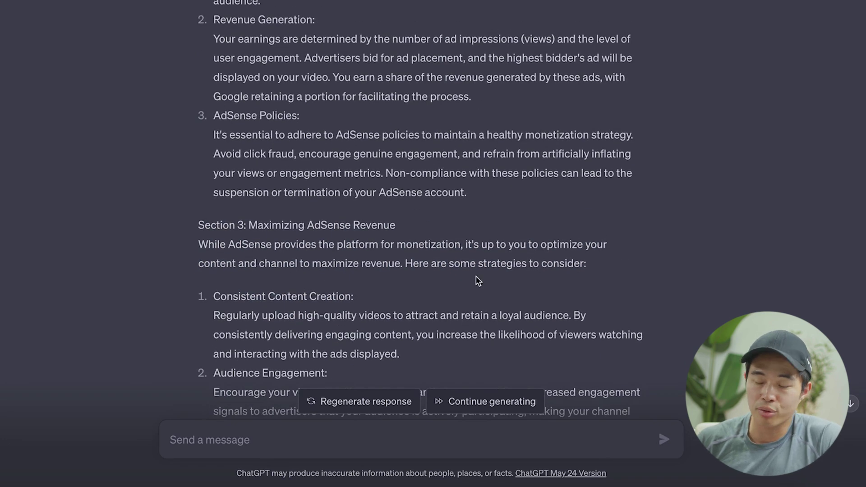
{"action": "scroll", "coordinate": [476, 276], "scroll_direction": "up", "scroll_amount": 7}
{"action": "scroll", "coordinate": [476, 276], "scroll_direction": "up", "scroll_amount": 7}
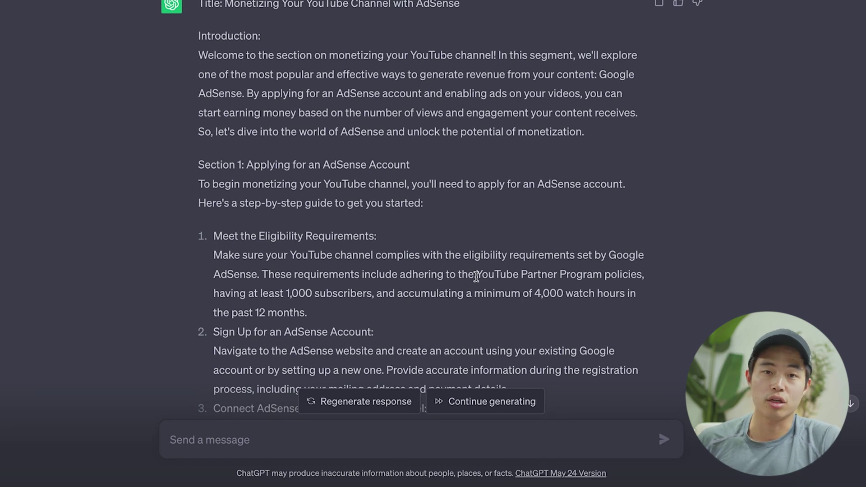
{"action": "scroll", "coordinate": [341, 72], "scroll_direction": "down", "scroll_amount": 1}
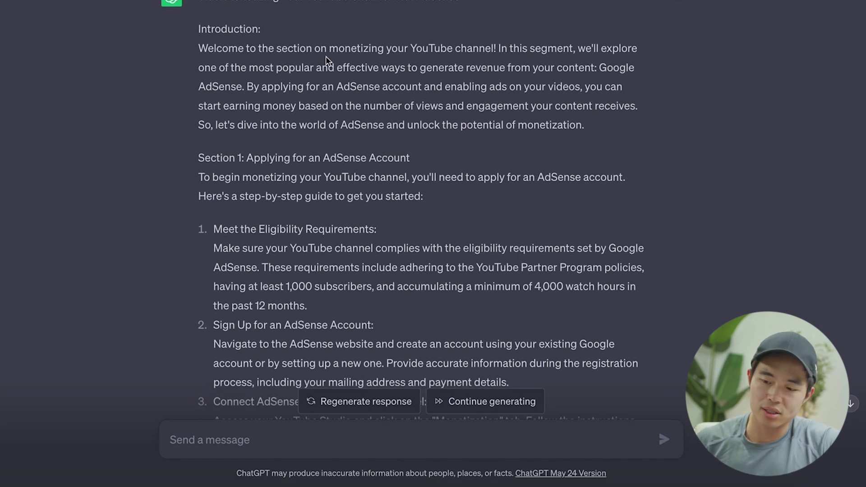
{"action": "scroll", "coordinate": [331, 43], "scroll_direction": "down", "scroll_amount": 1}
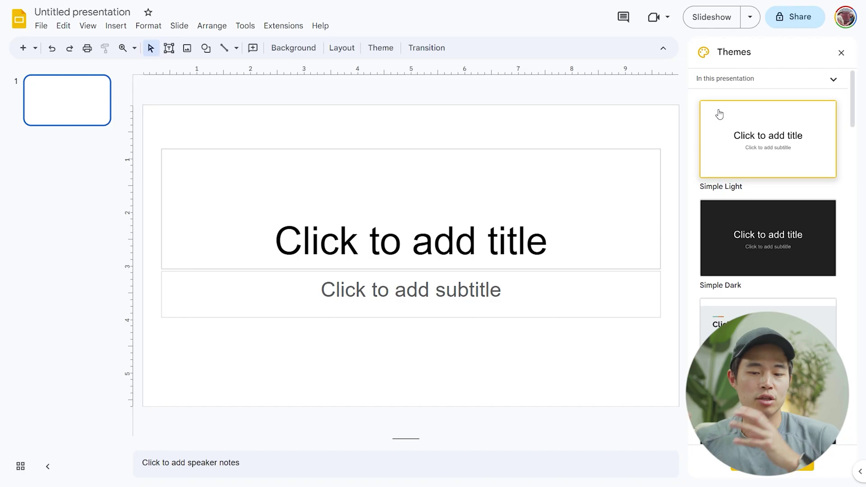
Apply the Simple Dark theme, then browse further down the themes list
{"action": "left_click", "coordinate": [767, 228]}
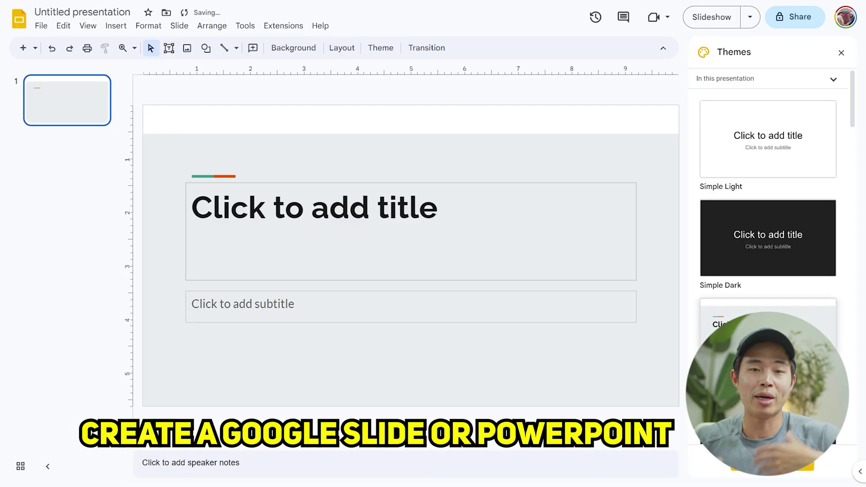
{"action": "scroll", "coordinate": [768, 226], "scroll_direction": "down", "scroll_amount": 5}
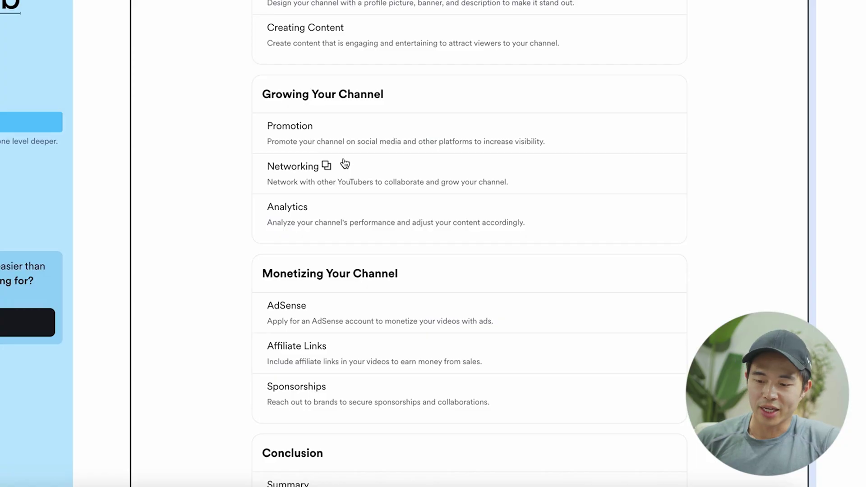
Scroll back over the outline's Creating Your Channel and Growing Your Channel sections
{"action": "scroll", "coordinate": [408, 334], "scroll_direction": "down", "scroll_amount": 3}
{"action": "scroll", "coordinate": [419, 286], "scroll_direction": "up", "scroll_amount": 3}
{"action": "scroll", "coordinate": [419, 286], "scroll_direction": "up", "scroll_amount": 8}
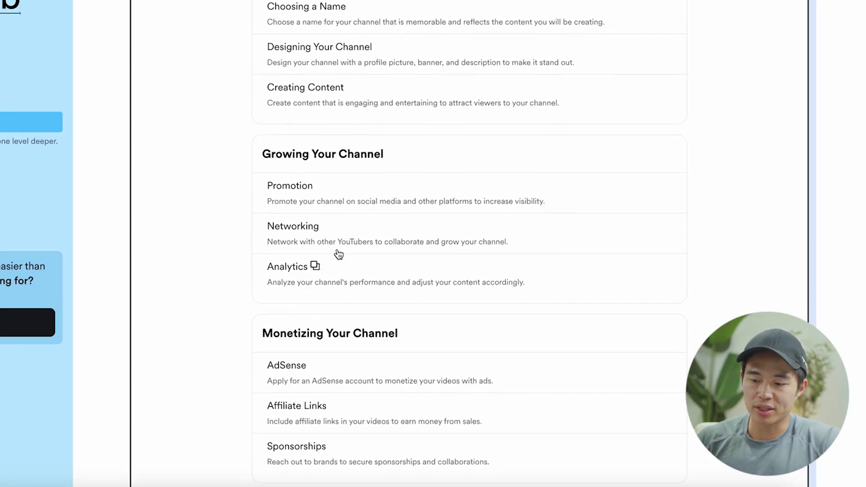
{"action": "scroll", "coordinate": [455, 331], "scroll_direction": "down", "scroll_amount": 3}
{"action": "scroll", "coordinate": [454, 323], "scroll_direction": "down", "scroll_amount": 1}
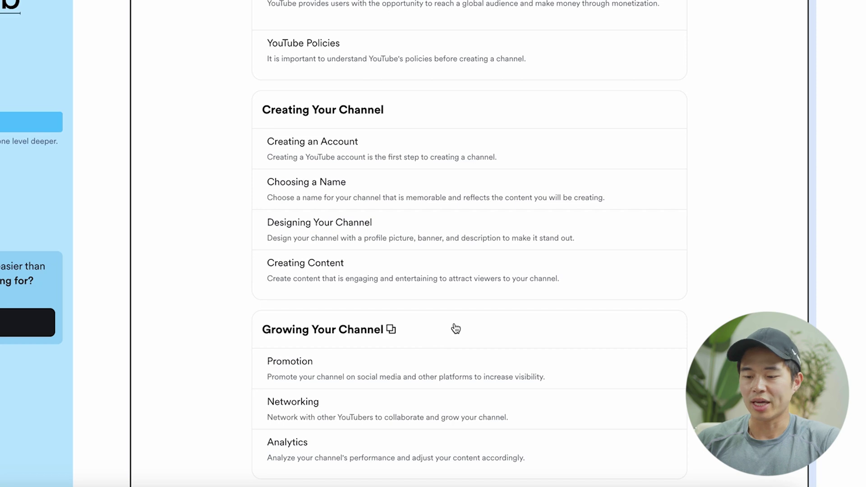
{"action": "scroll", "coordinate": [507, 106], "scroll_direction": "up", "scroll_amount": 1}
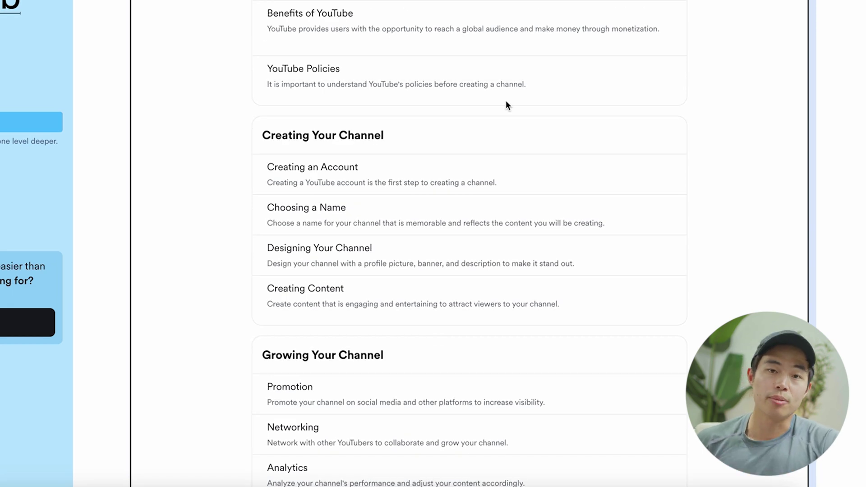